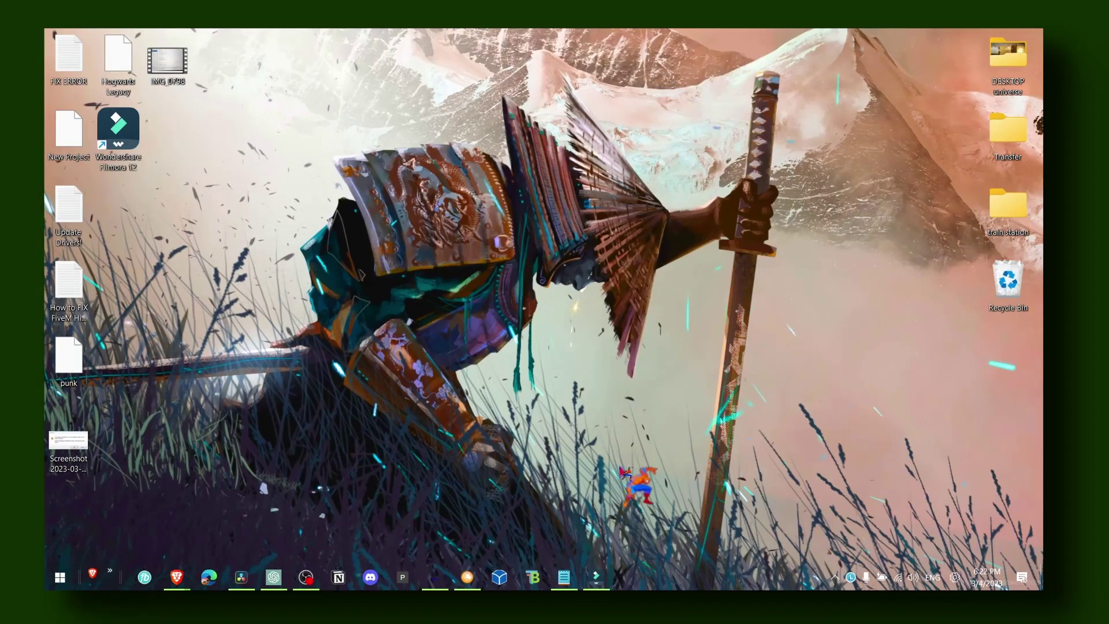
click(564, 576)
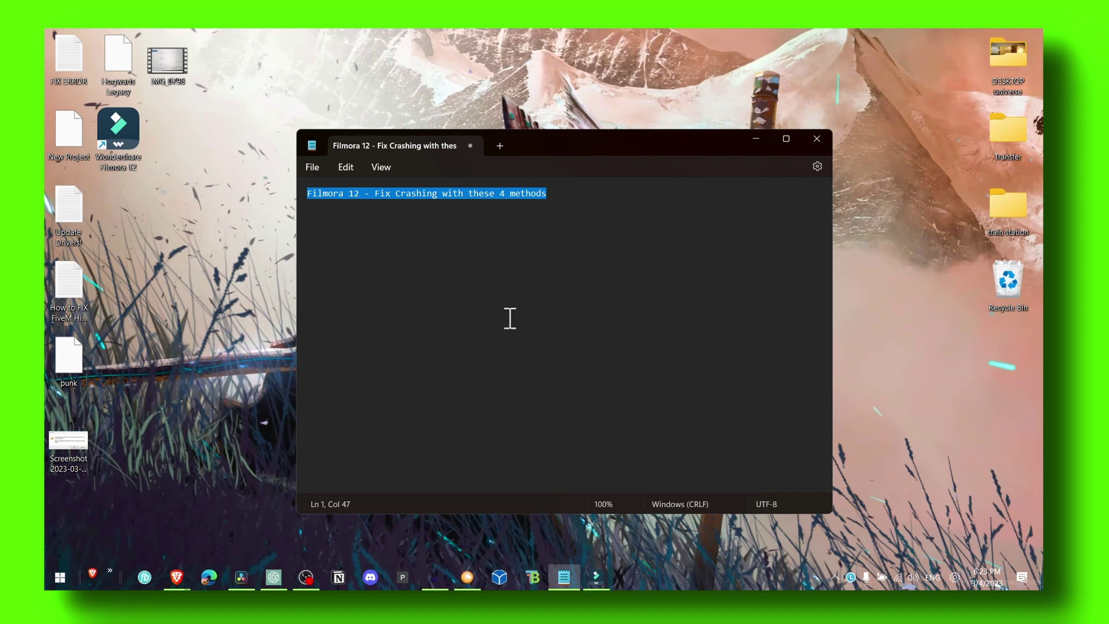
click(595, 577)
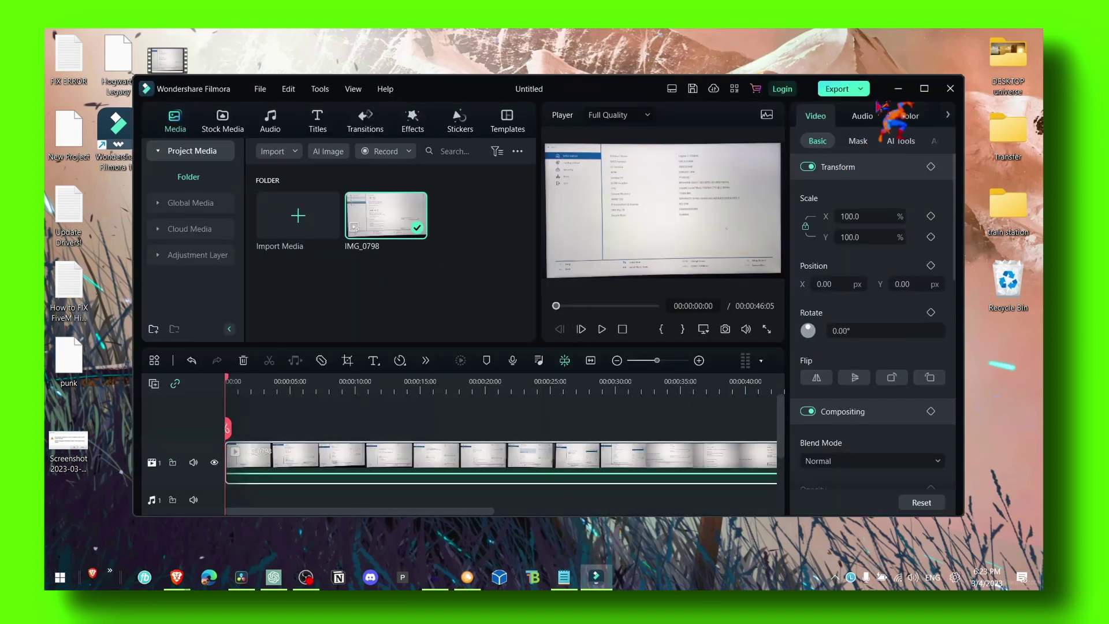
click(897, 89)
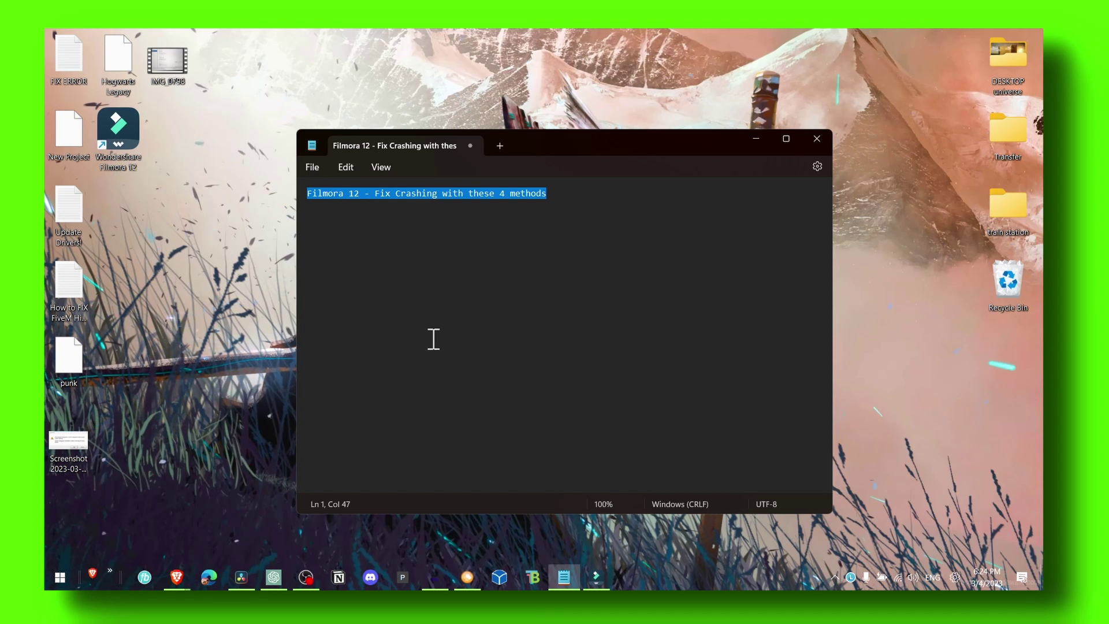
drag(565, 146, 554, 146)
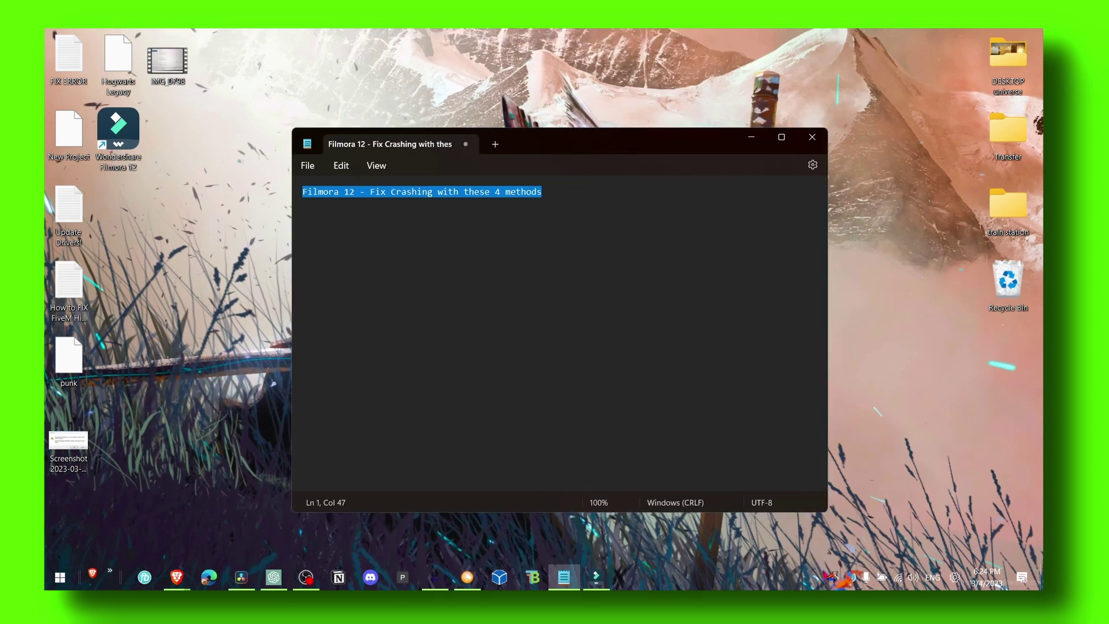
drag(599, 146, 747, 353)
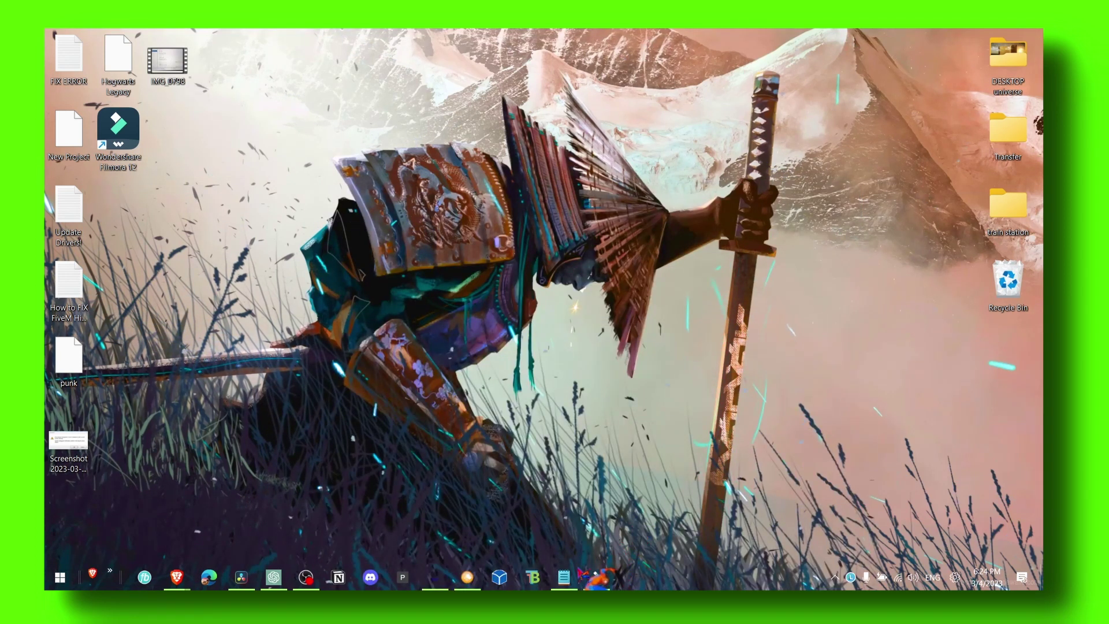
drag(601, 339, 527, 178)
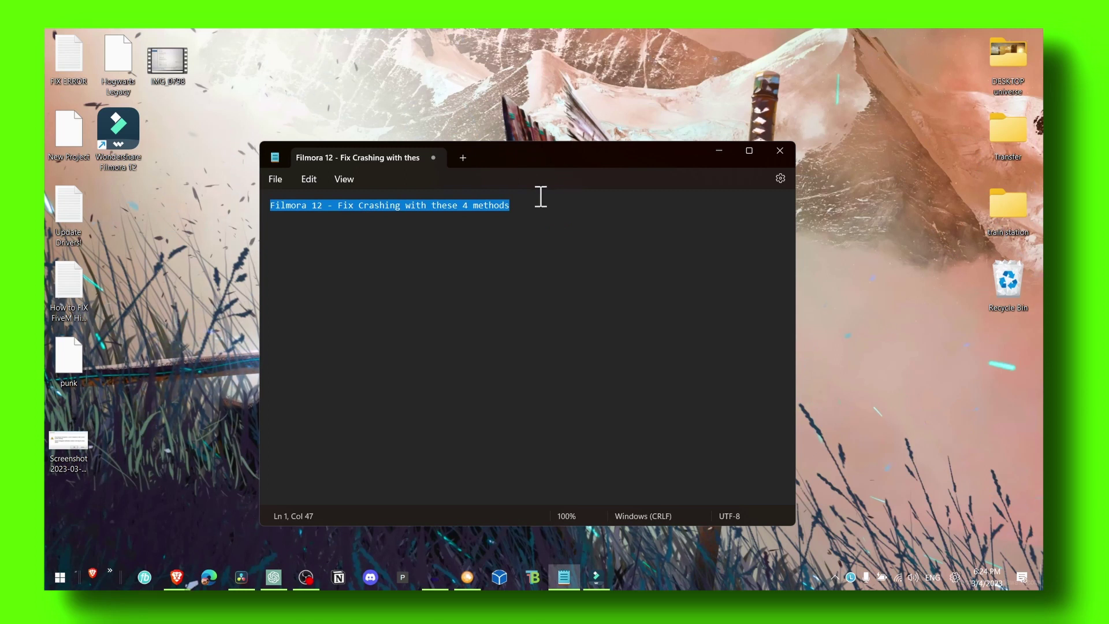
drag(539, 163, 547, 159)
click(719, 151)
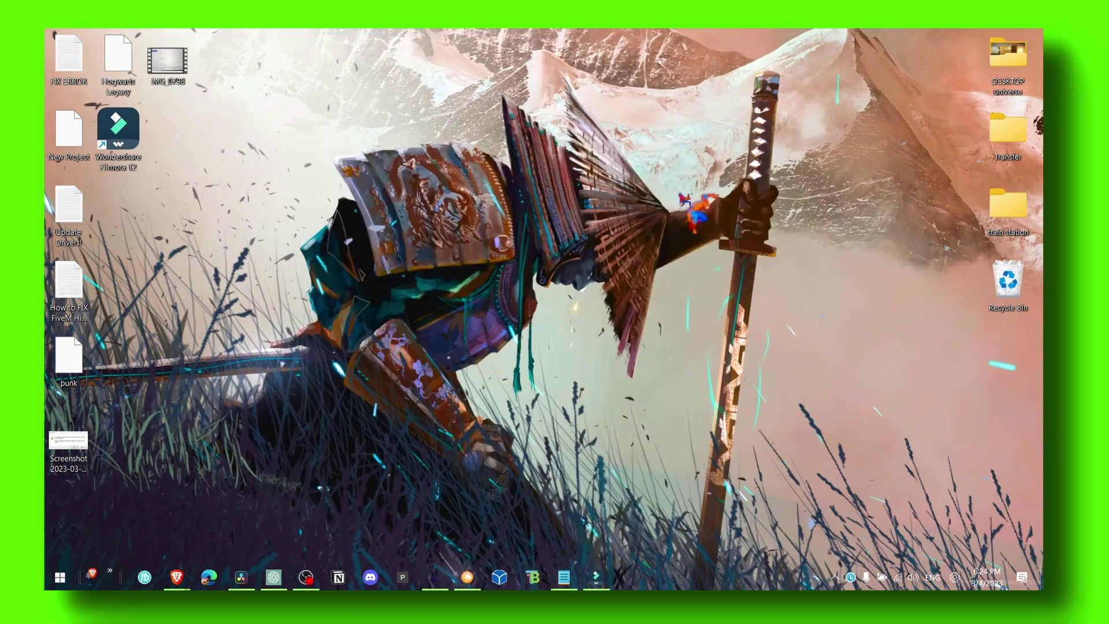
Search Windows for the graphics settings and open them
key(super)
text(discord)
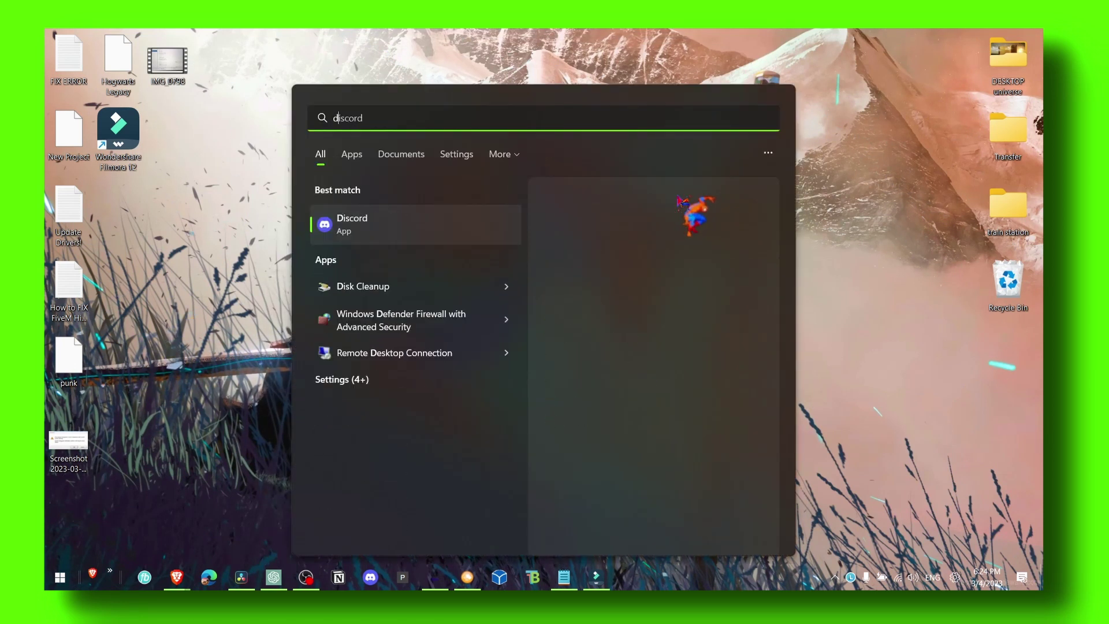
key(ctrl+a)
text(geforce experience)
key(ctrl+a)
text(grah)
key(BackSpace)
text(phics settings)
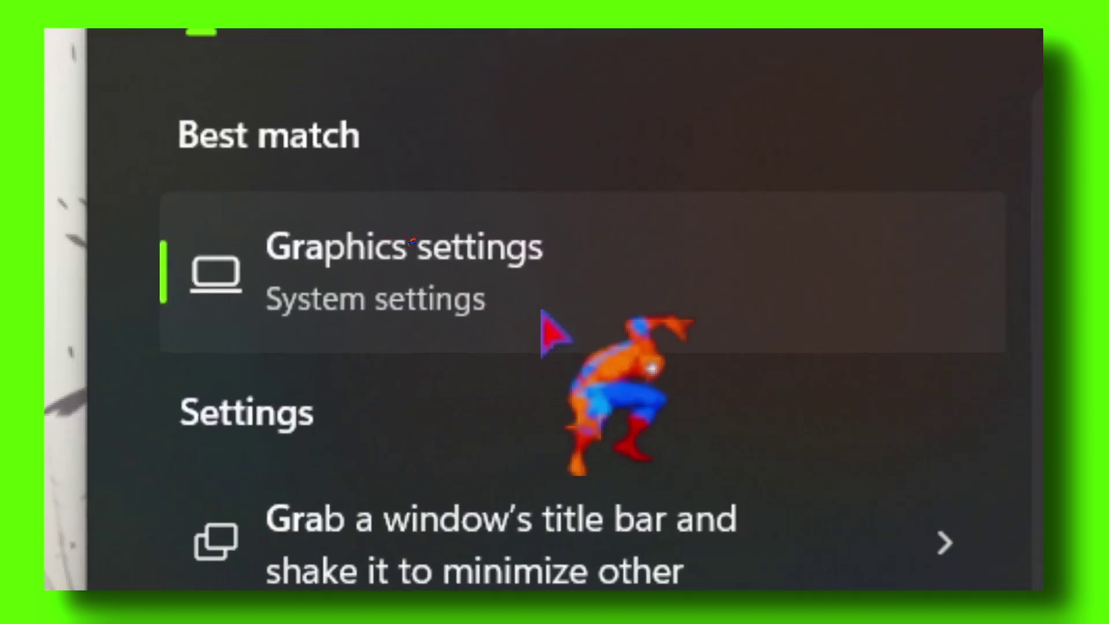
click(362, 242)
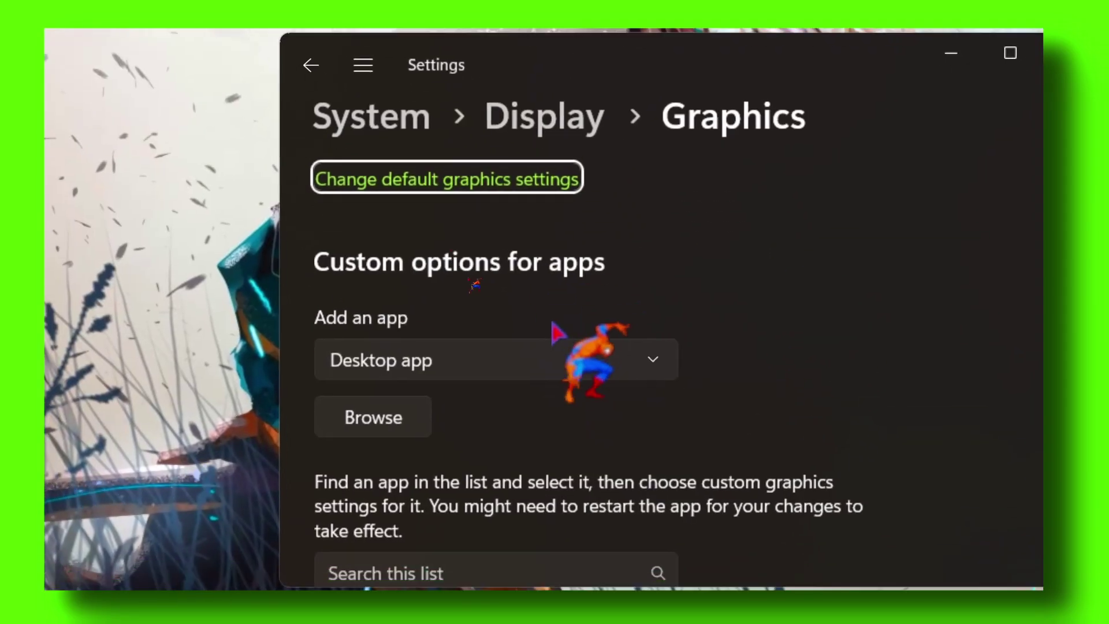
Set the graphics preference of Wondershare Filmora 12 to High performance, save it and close the graphics settings
scroll(547, 318, down, 3)
scroll(547, 319, down, 15)
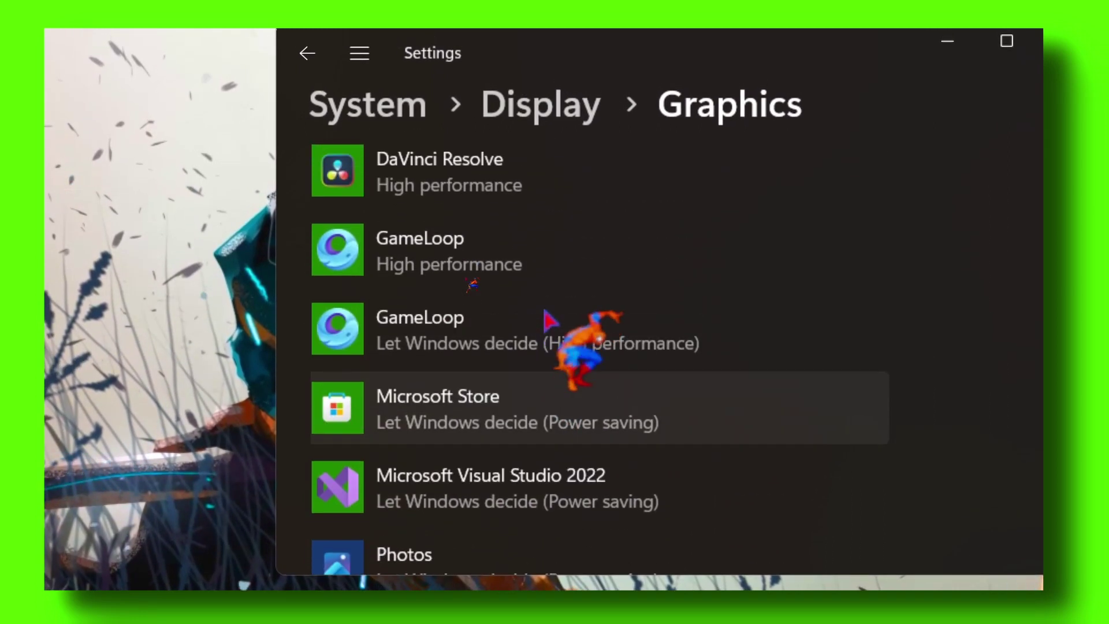
scroll(546, 317, down, 8)
click(549, 315)
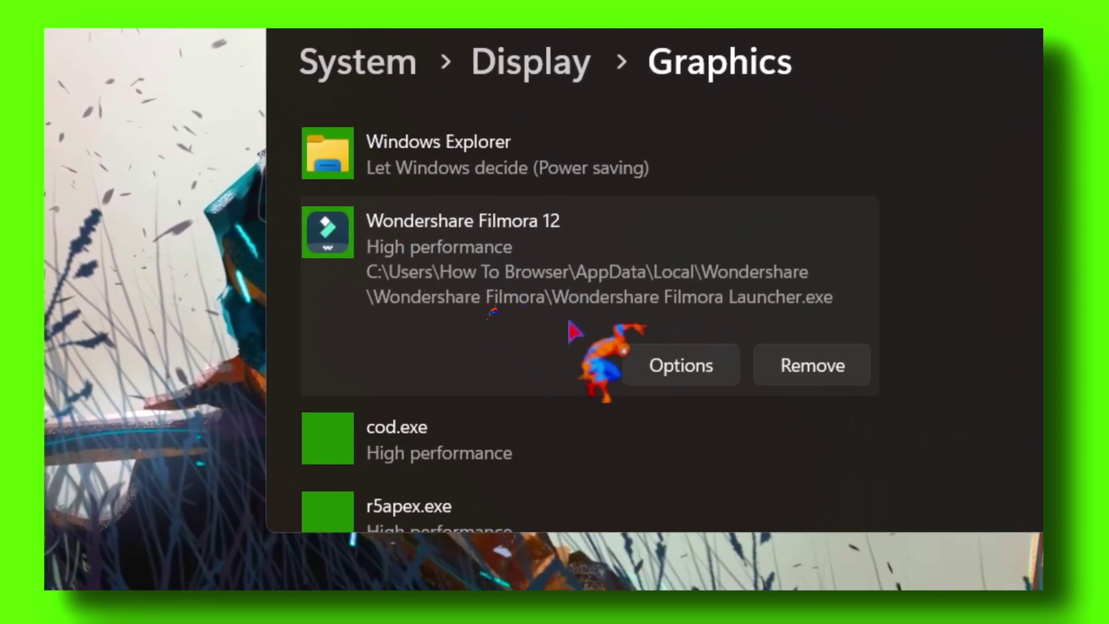
click(681, 365)
click(554, 331)
click(562, 314)
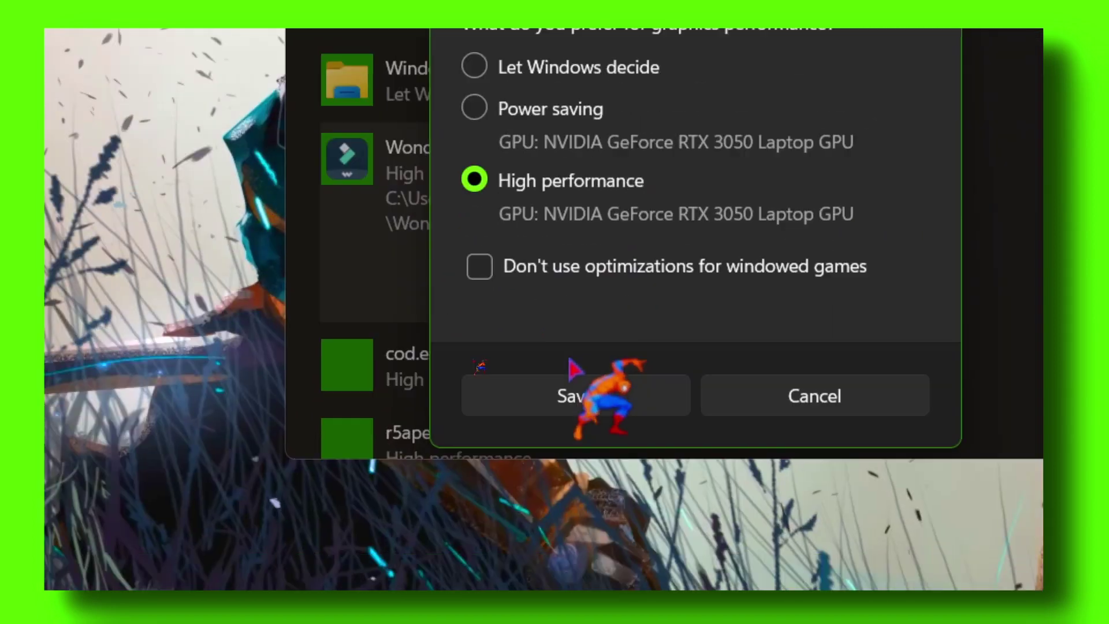
click(568, 441)
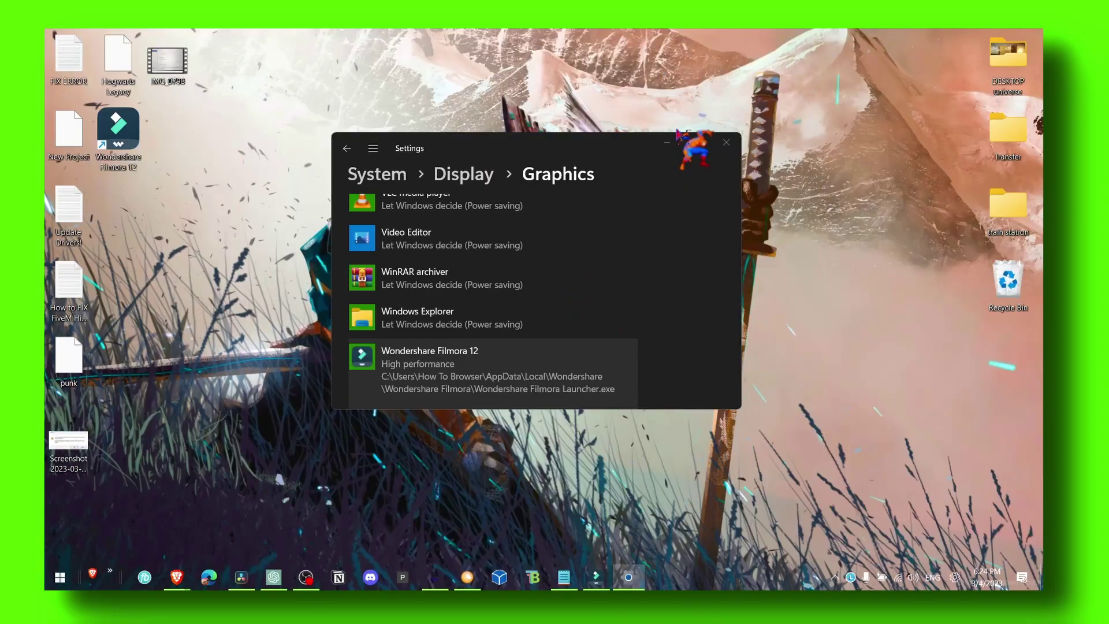
click(592, 257)
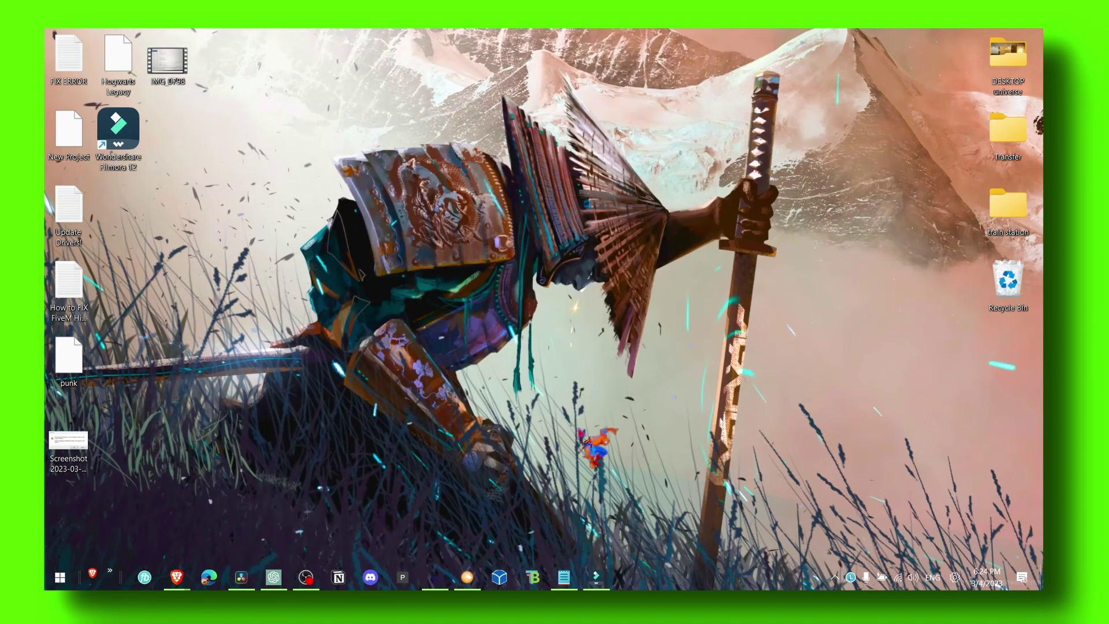
Switch to Wondershare Filmora and set the player's preview playback quality to 1/4 Quality
click(592, 577)
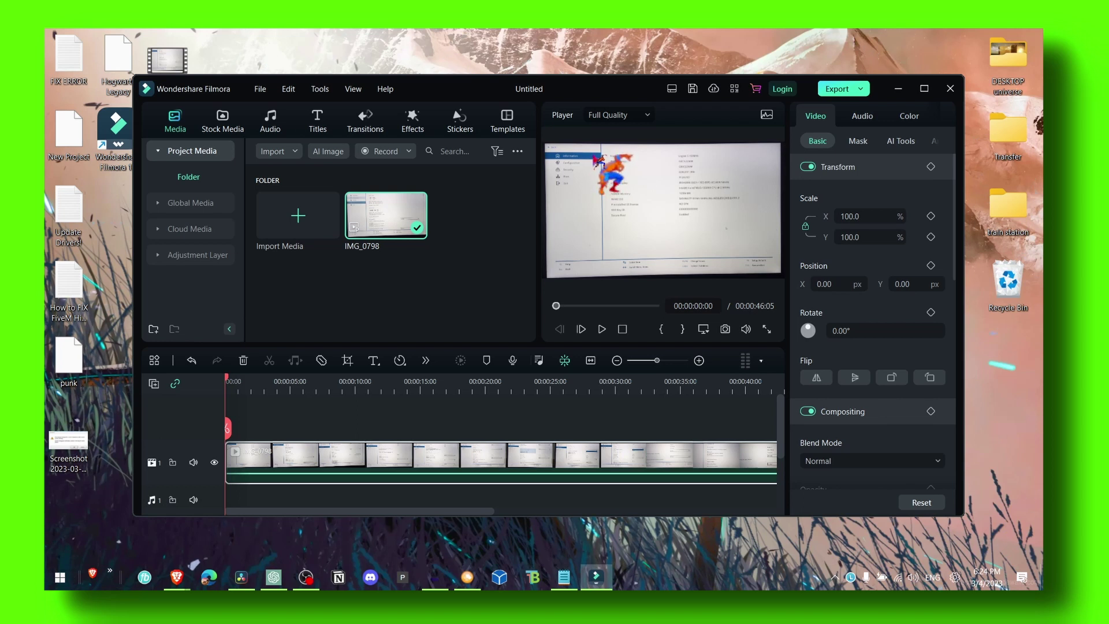
click(610, 115)
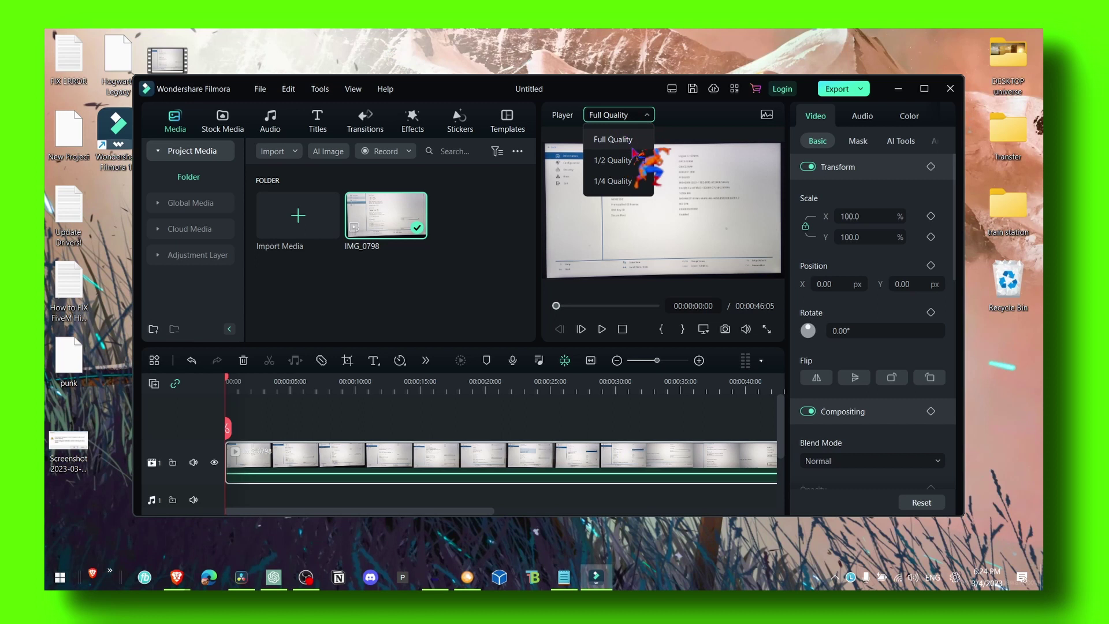
click(628, 180)
click(627, 116)
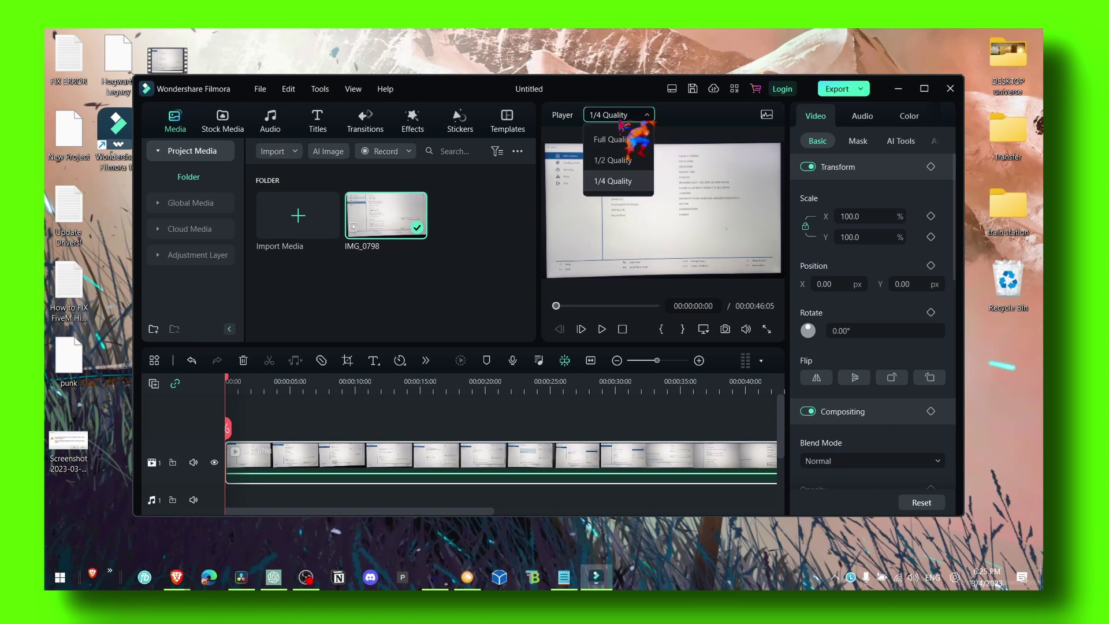
click(633, 118)
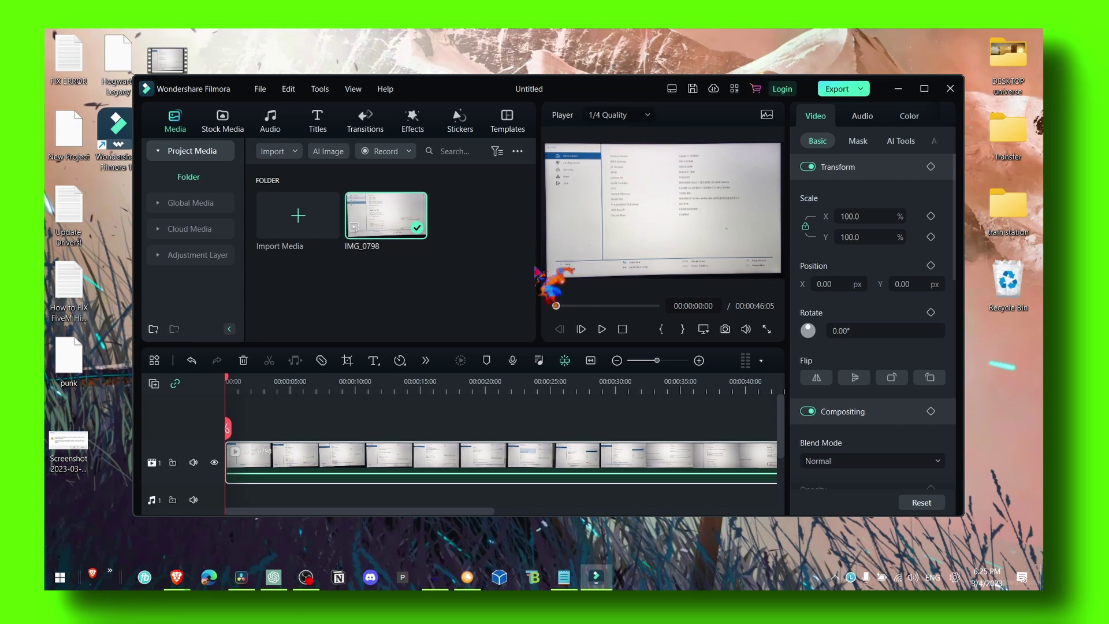
click(558, 306)
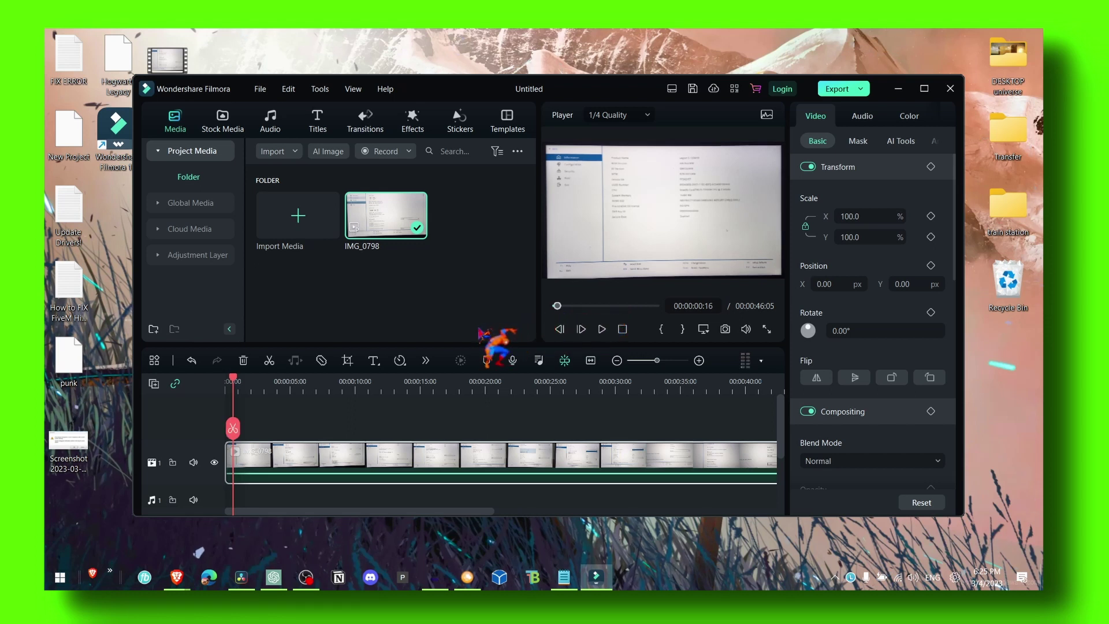
click(351, 89)
click(351, 89)
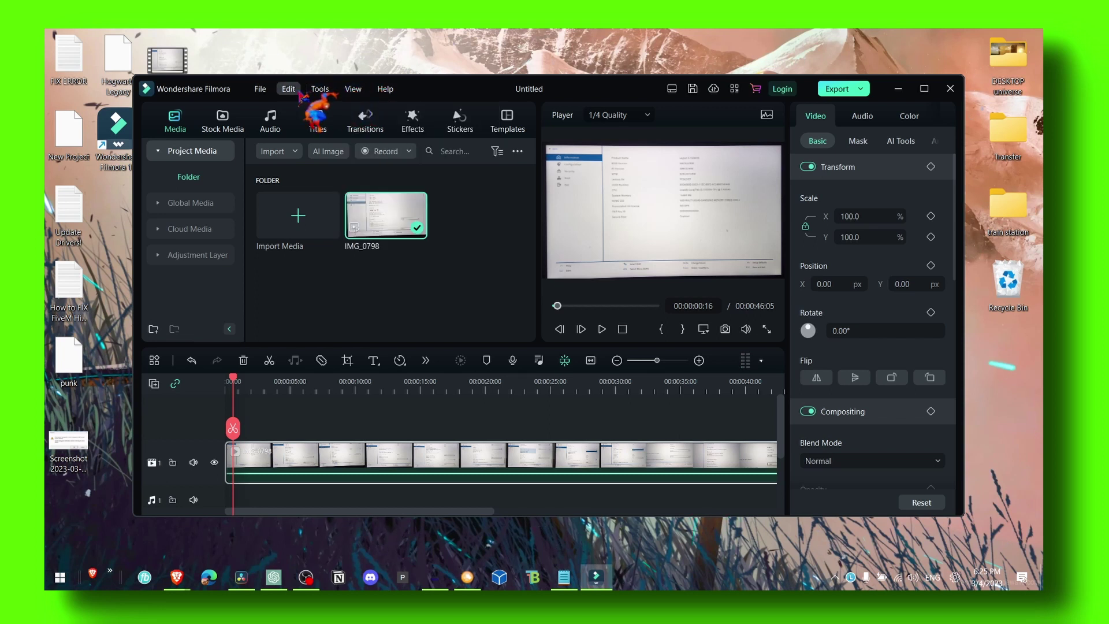
click(259, 89)
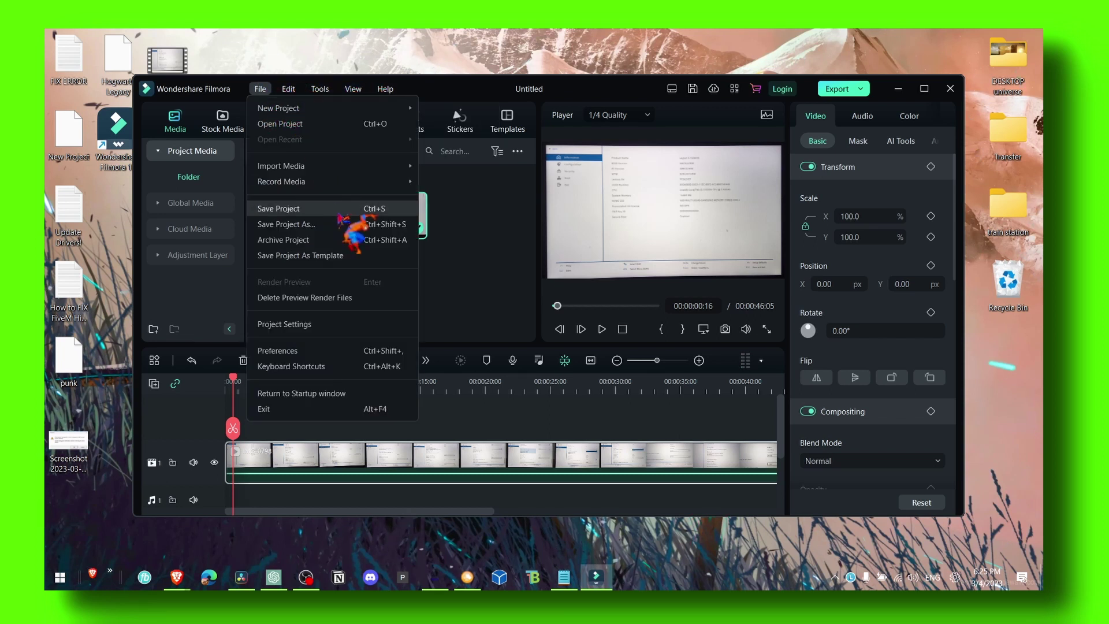
click(462, 96)
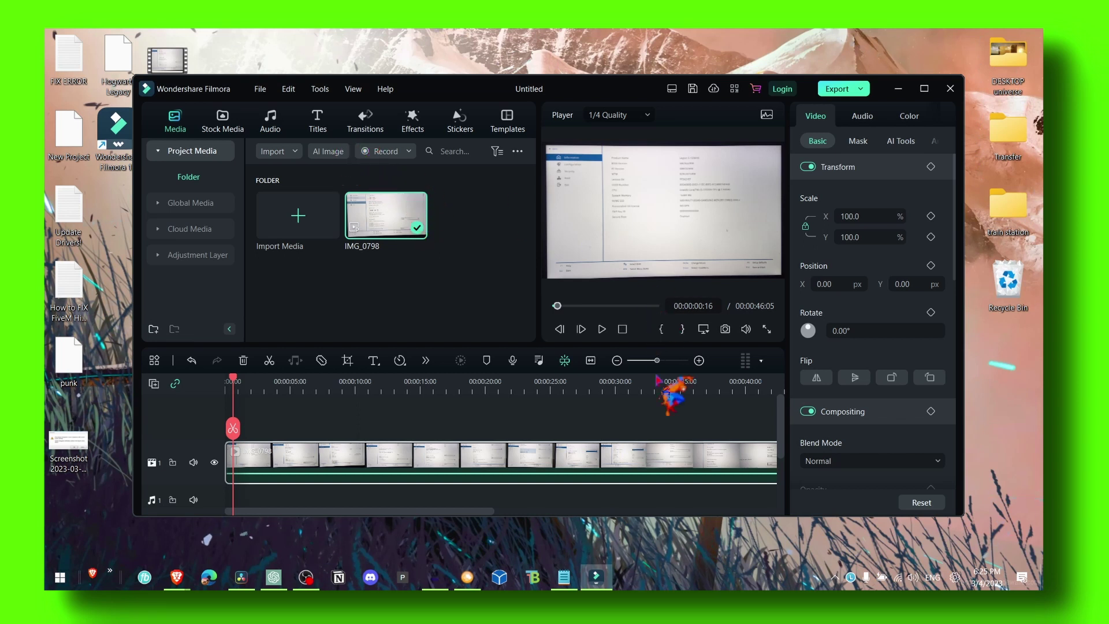
Open Windows Task Manager and show its list of running processes
right_click(668, 573)
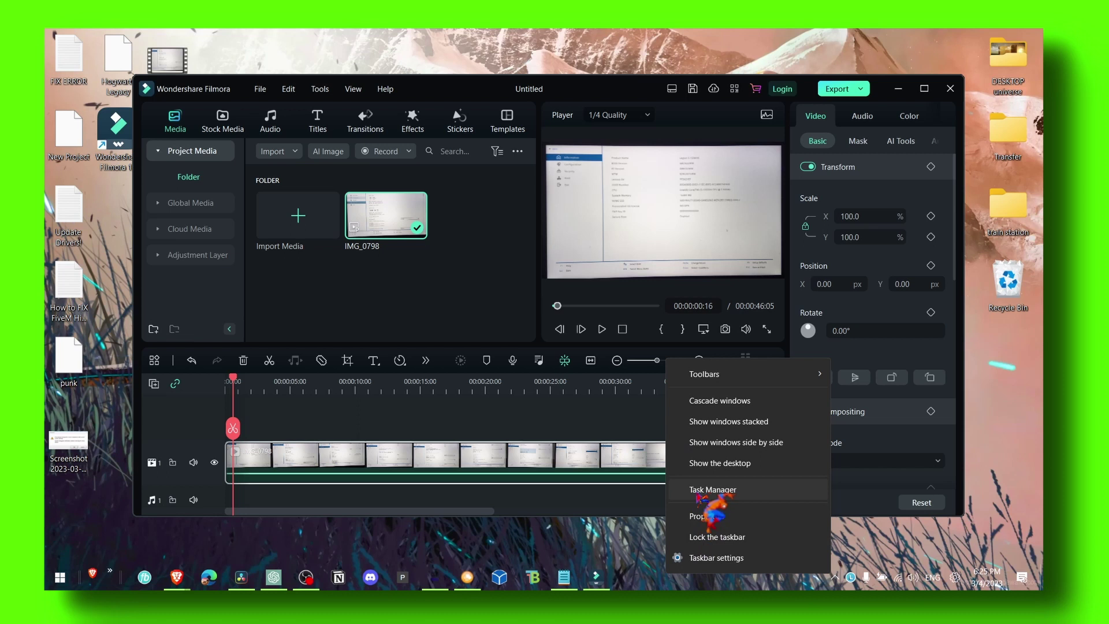
click(731, 489)
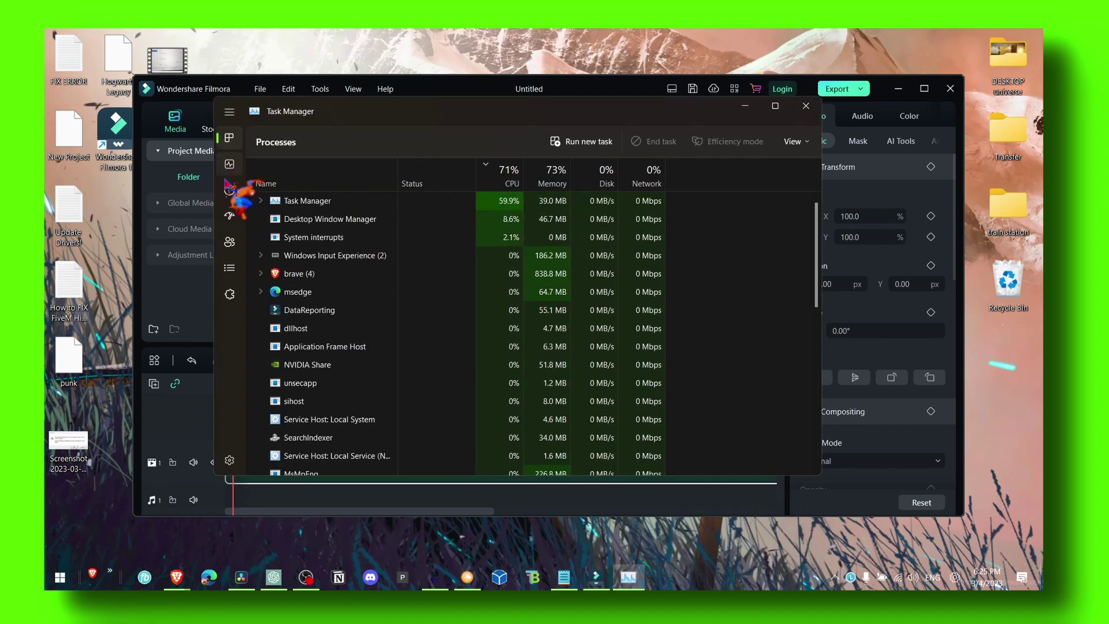
click(230, 164)
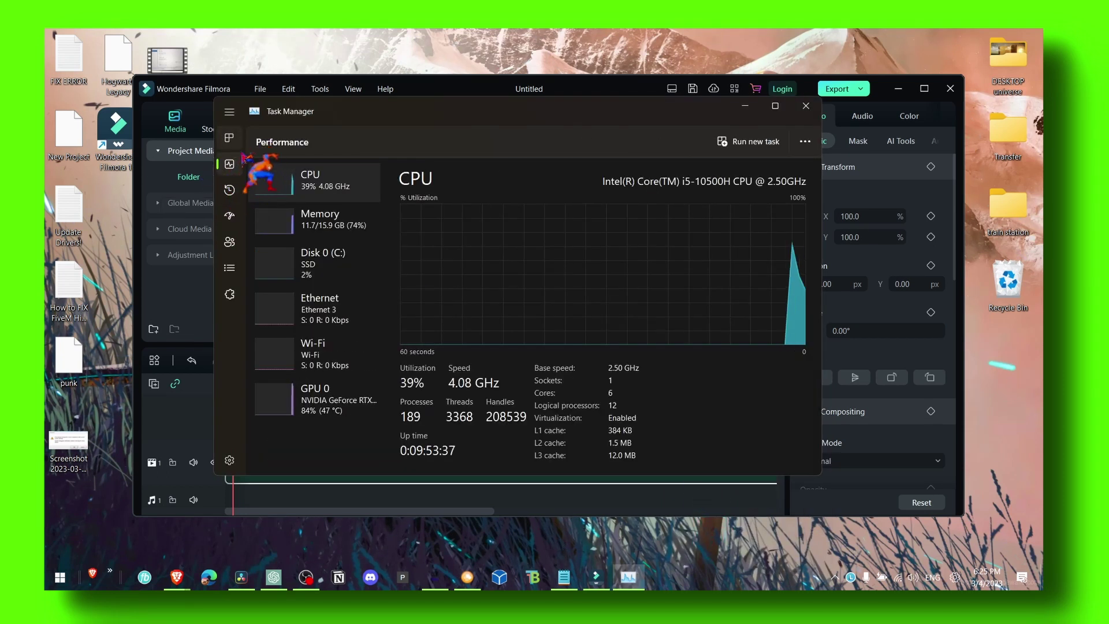
click(231, 141)
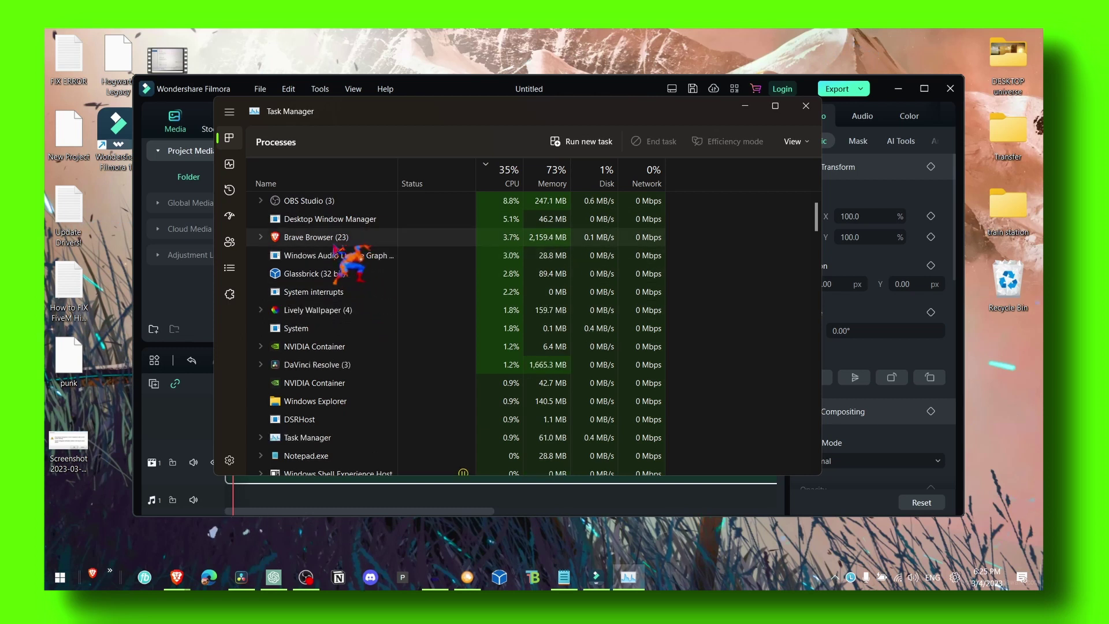
scroll(334, 297, down, 1)
scroll(334, 296, up, 1)
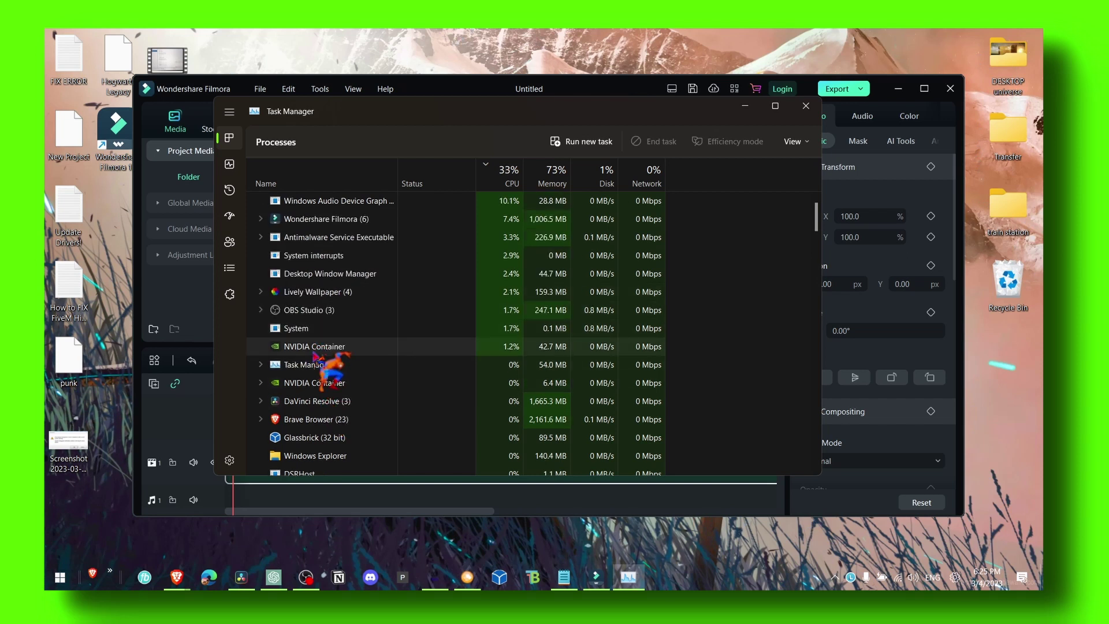
Expand the Wondershare Filmora process group and go to the details of its Filmora Data Reporting process
right_click(292, 208)
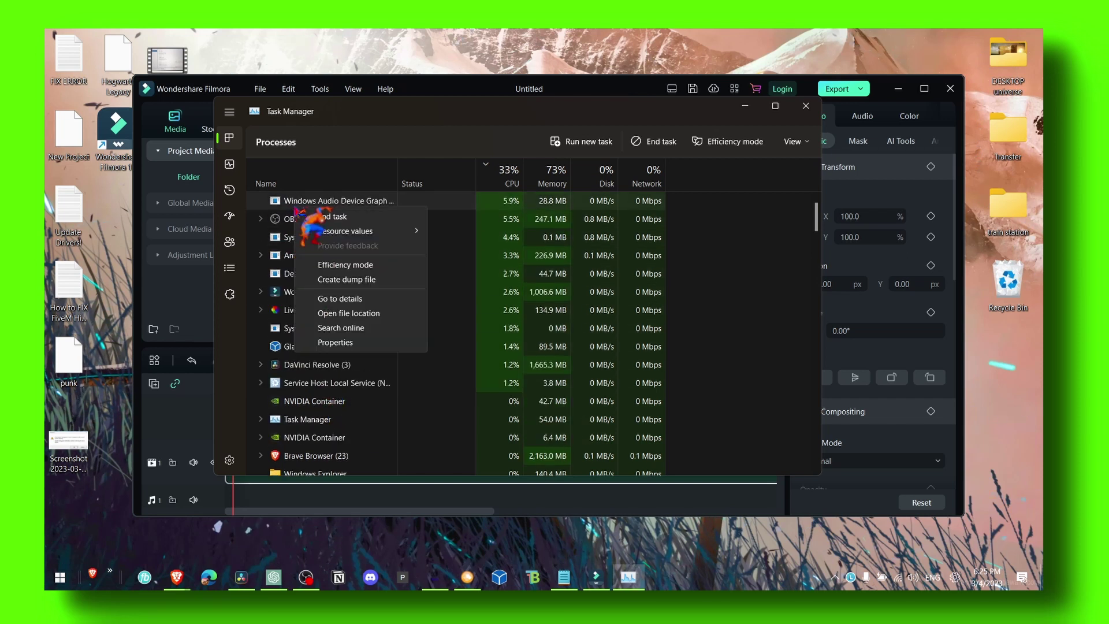
key(Escape)
right_click(301, 295)
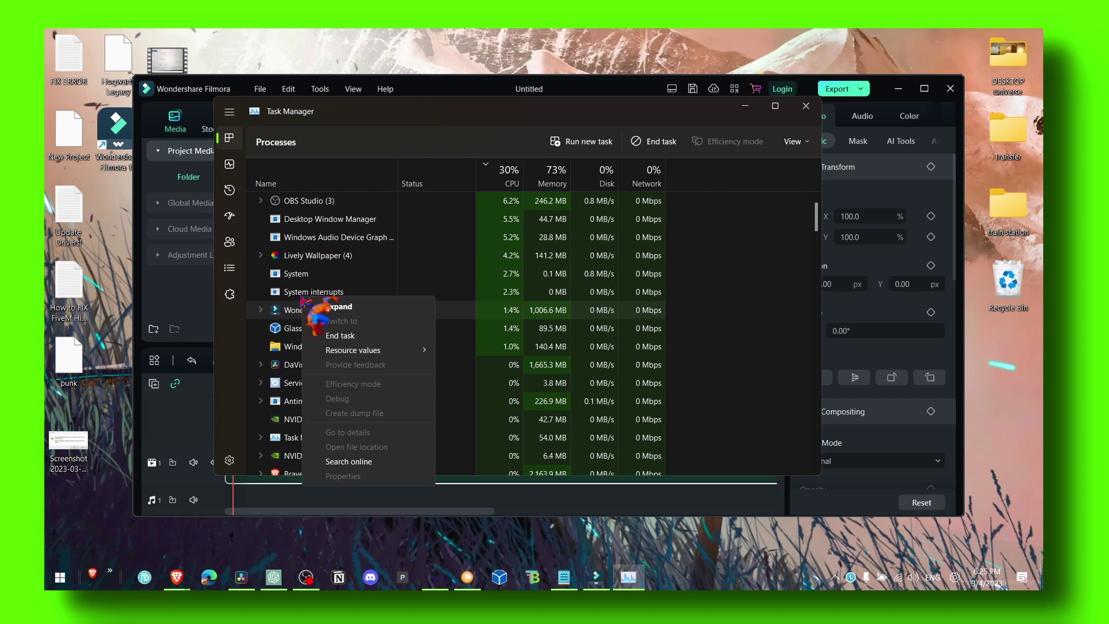
click(281, 325)
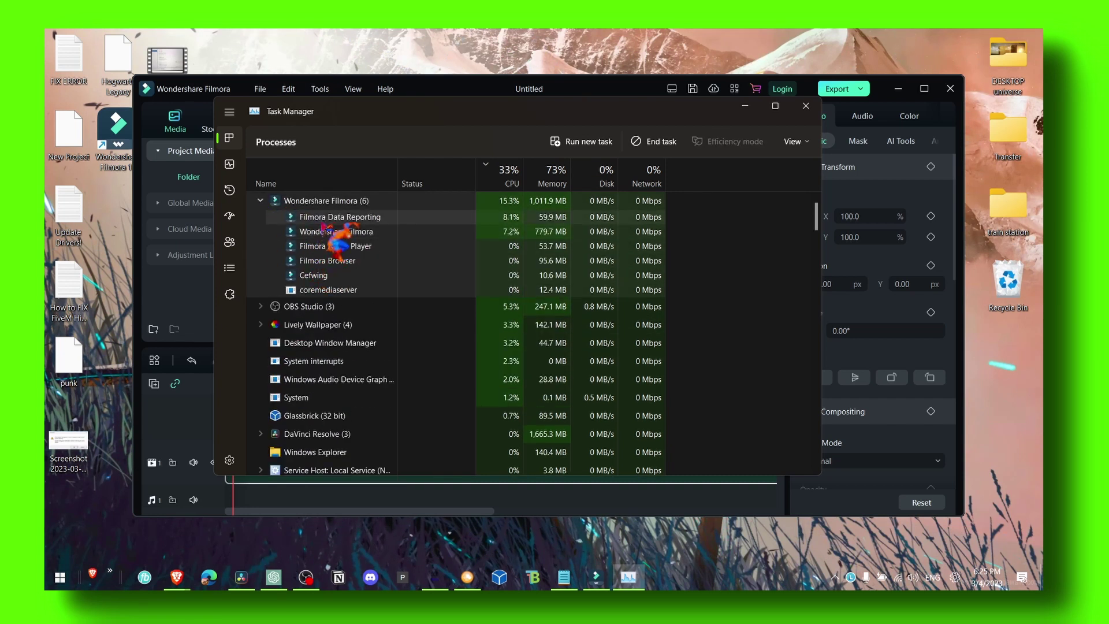
right_click(342, 220)
mouse_move(370, 242)
click(421, 325)
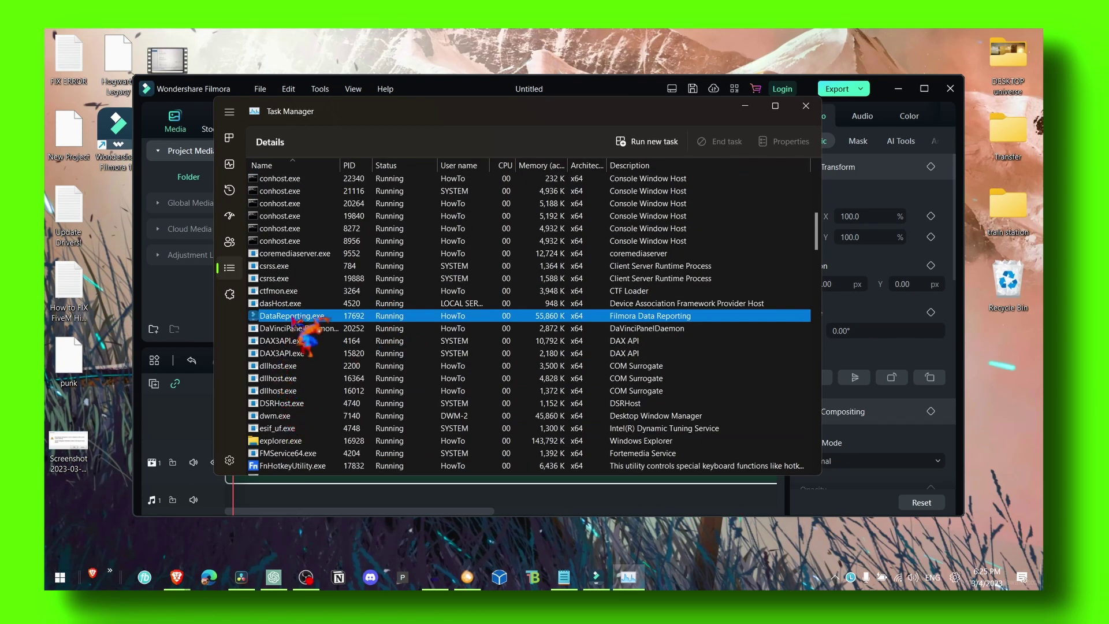
Locate the DataReporting.exe process in the details list, show its priority options, and close Task Manager
scroll(306, 324, up, 10)
click(290, 217)
scroll(294, 225, down, 20)
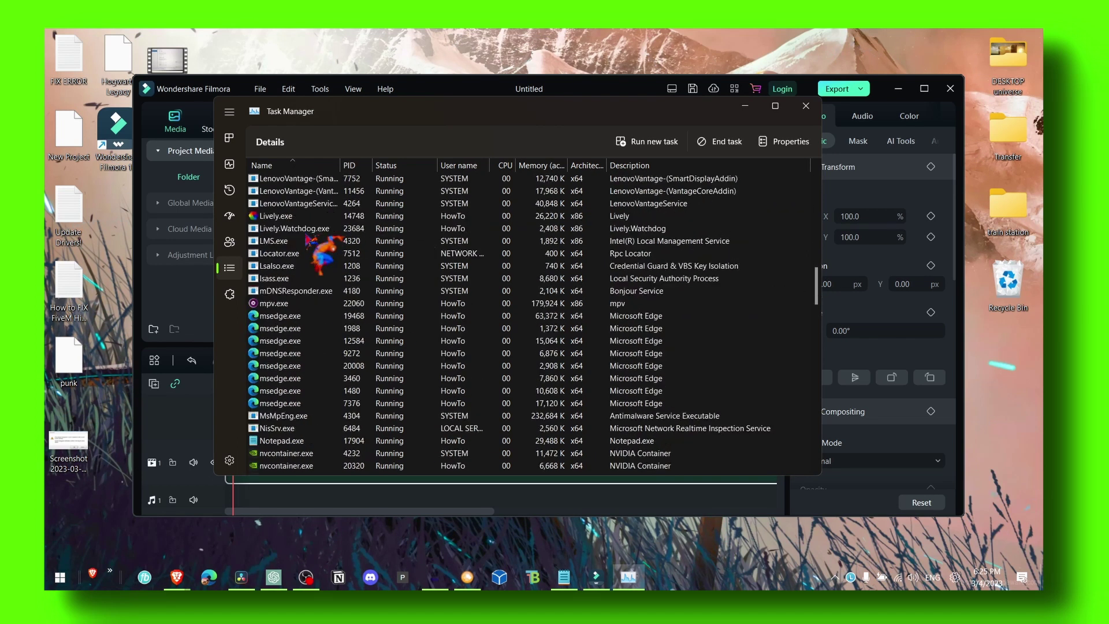
scroll(307, 238, down, 4)
scroll(294, 254, up, 20)
scroll(288, 263, down, 3)
click(287, 266)
right_click(284, 254)
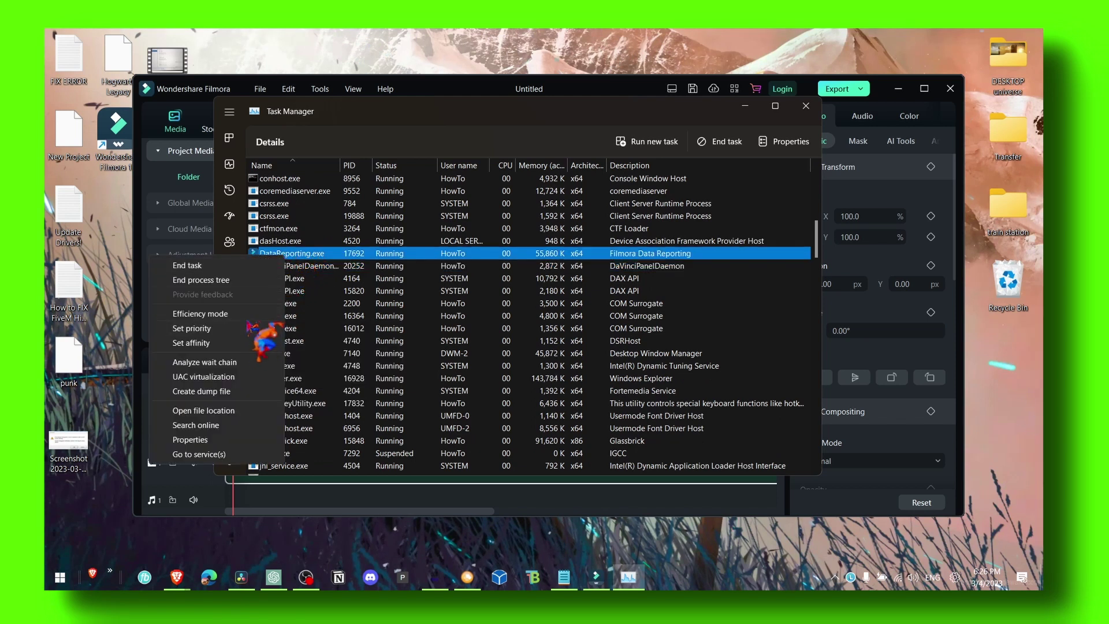
mouse_move(277, 329)
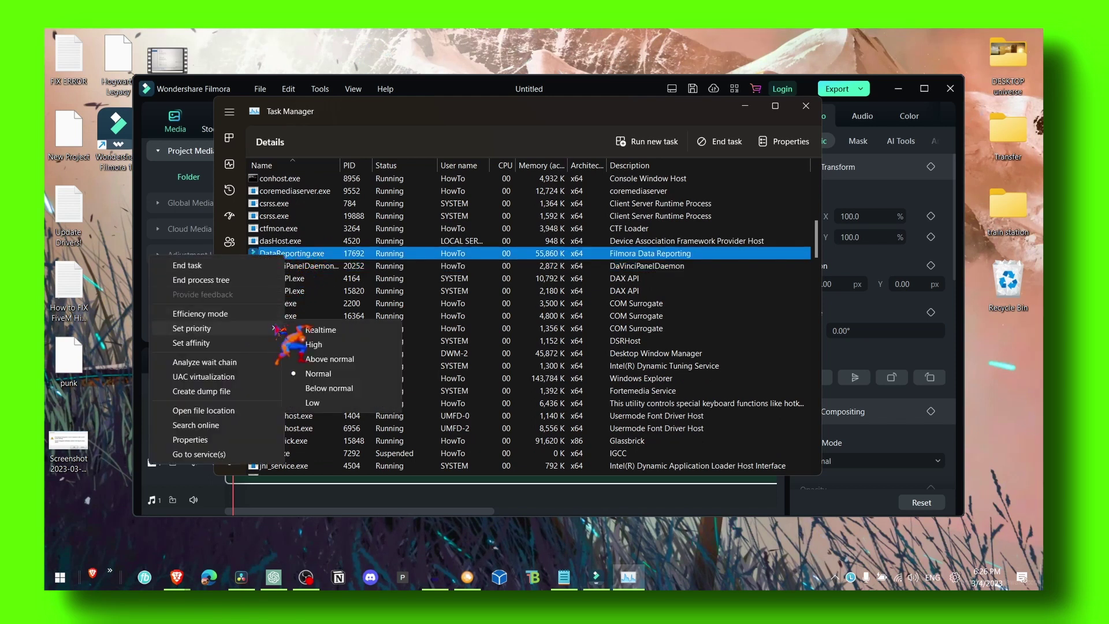
click(805, 105)
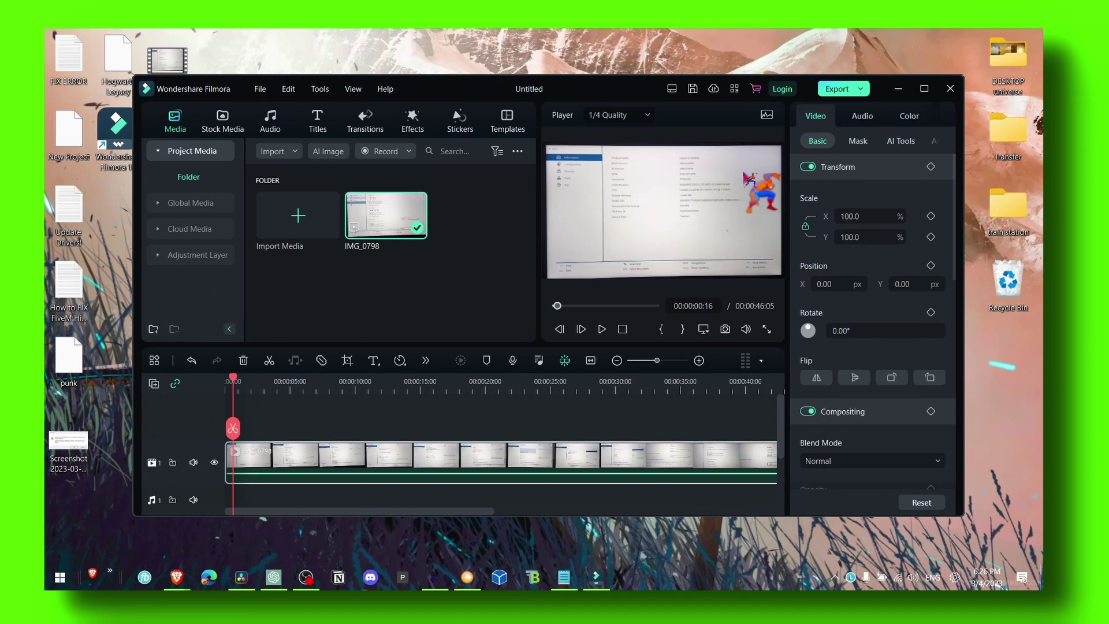
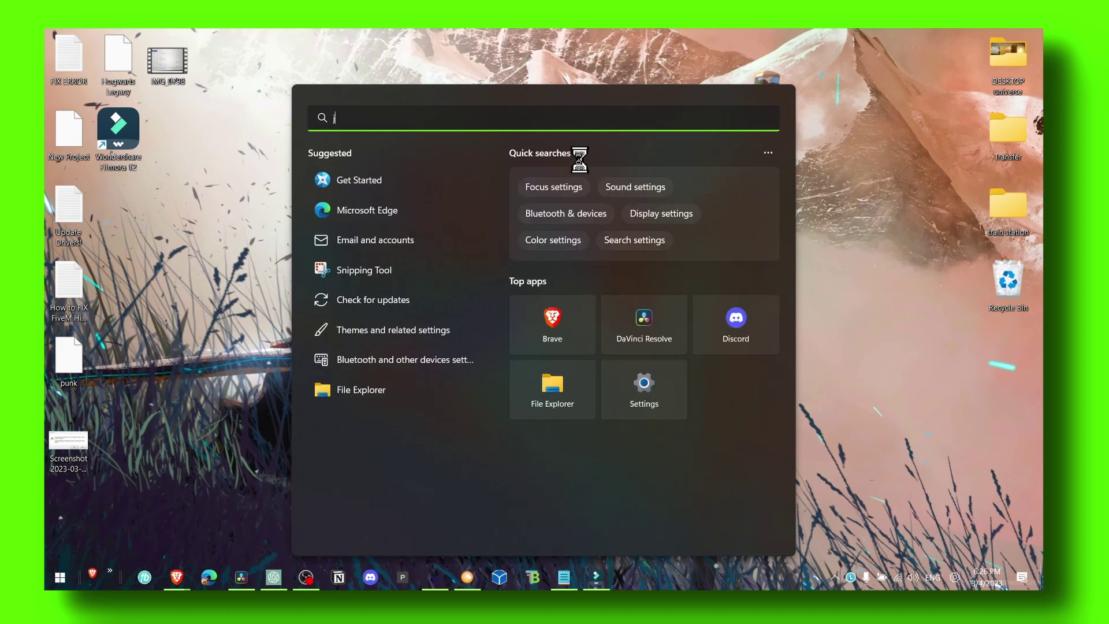
Search Windows for "perfo", open the settings for adjusting Windows appearance and performance, and reposition the dialog
text(aju)
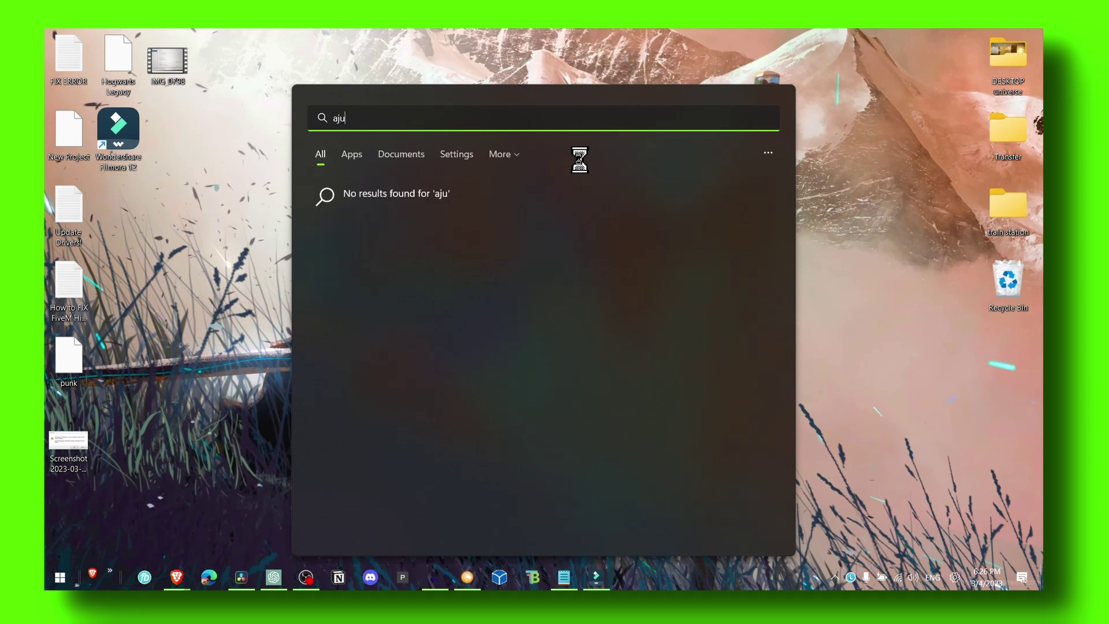
key(BackSpace)
key(BackSpace)
key(BackSpace)
text(perfo)
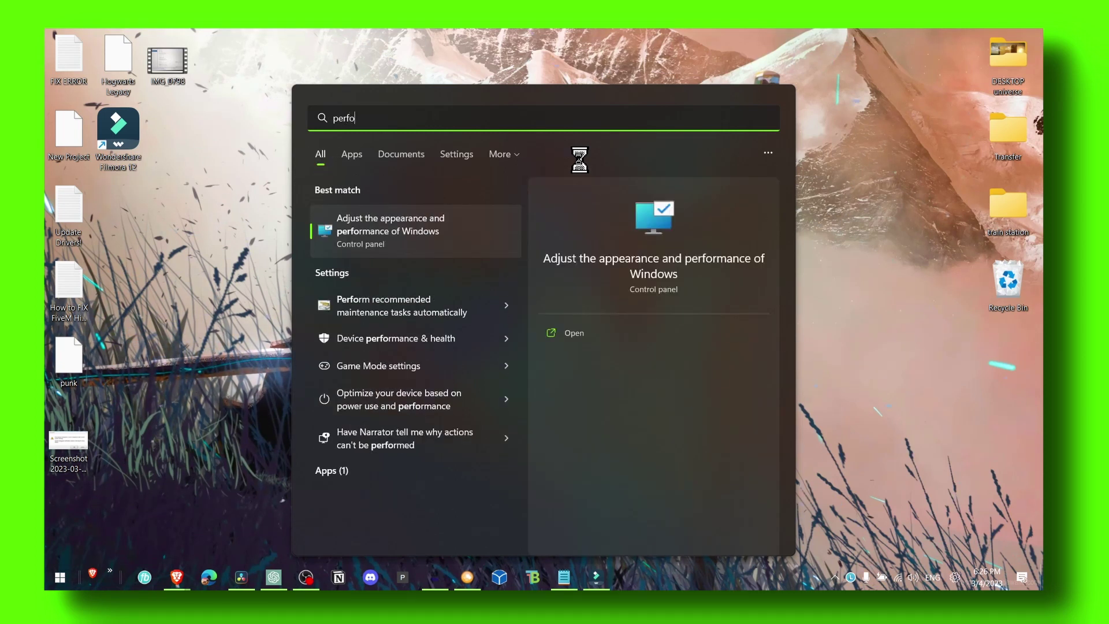
click(411, 242)
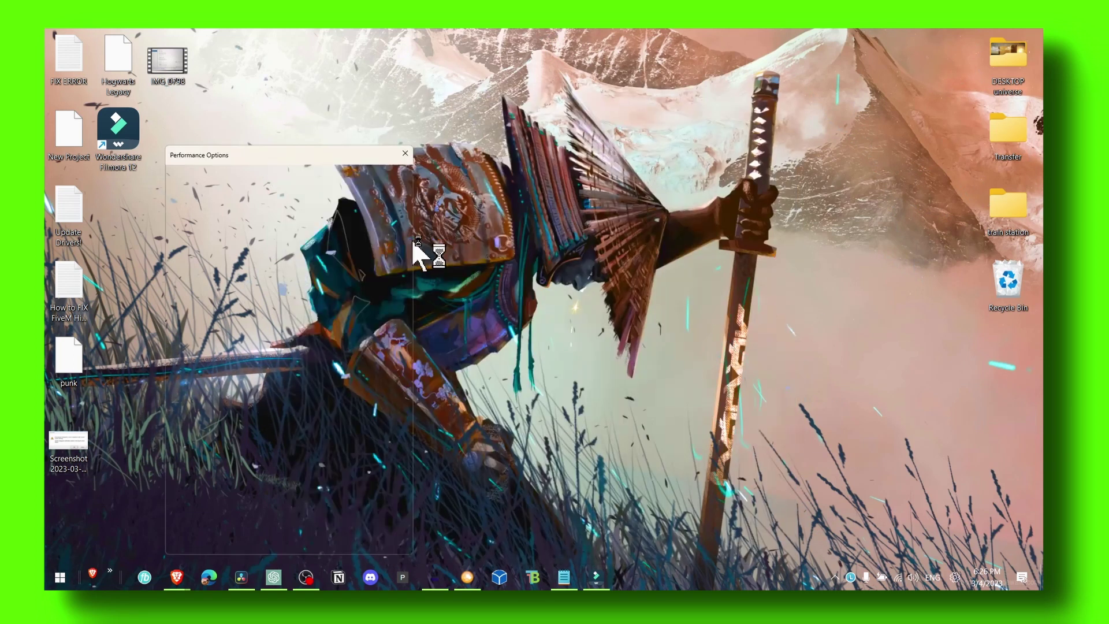
drag(265, 154, 542, 109)
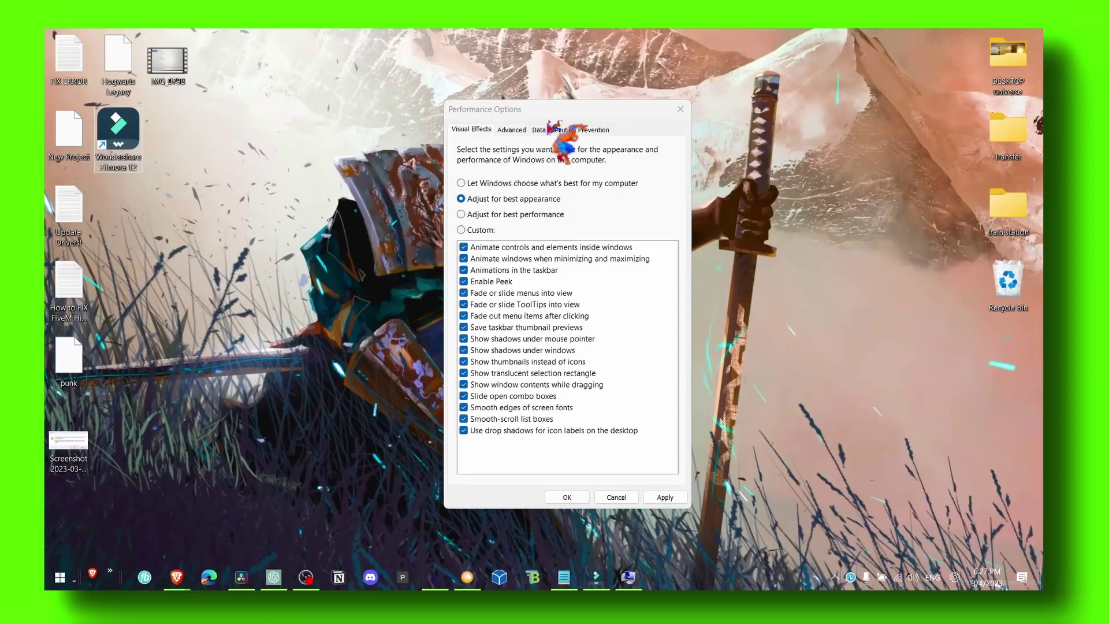
mouse_move(554, 108)
mouse_down()
mouse_move(433, 122)
mouse_move(582, 123)
mouse_move(508, 124)
mouse_move(583, 115)
mouse_move(516, 118)
mouse_move(557, 113)
mouse_up()
drag(473, 129, 497, 141)
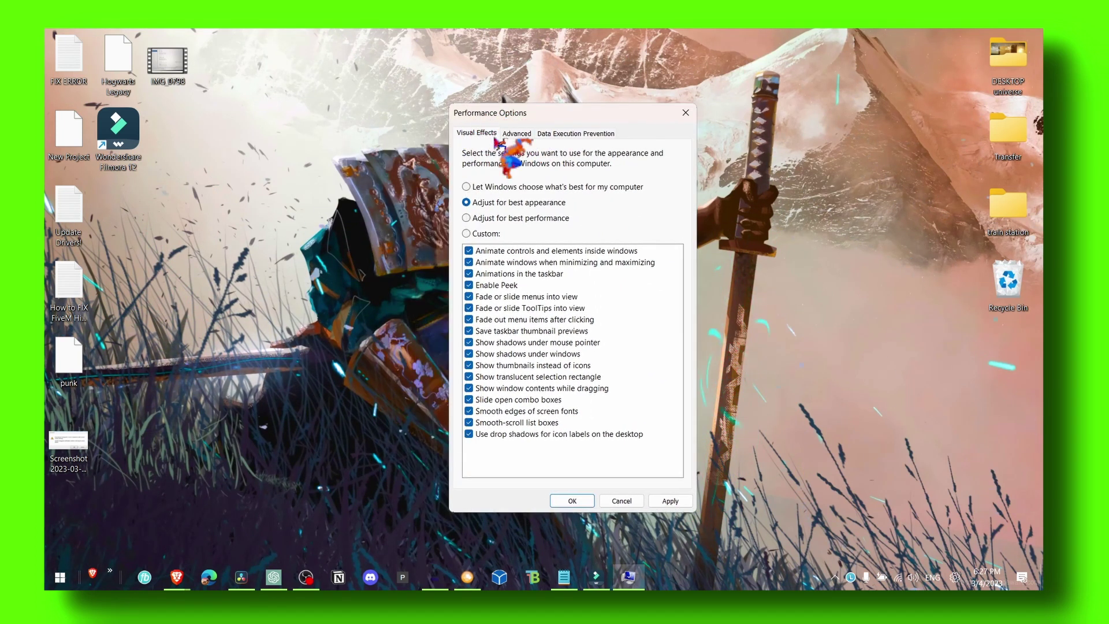
Set the Windows visual effects to Adjust for best performance
click(497, 219)
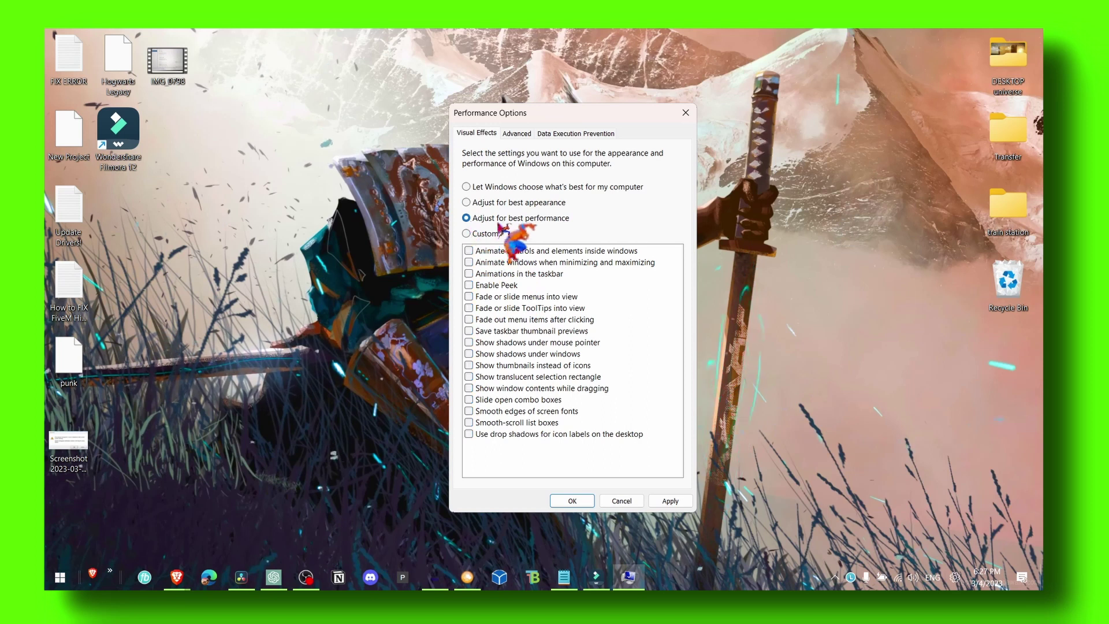
click(467, 203)
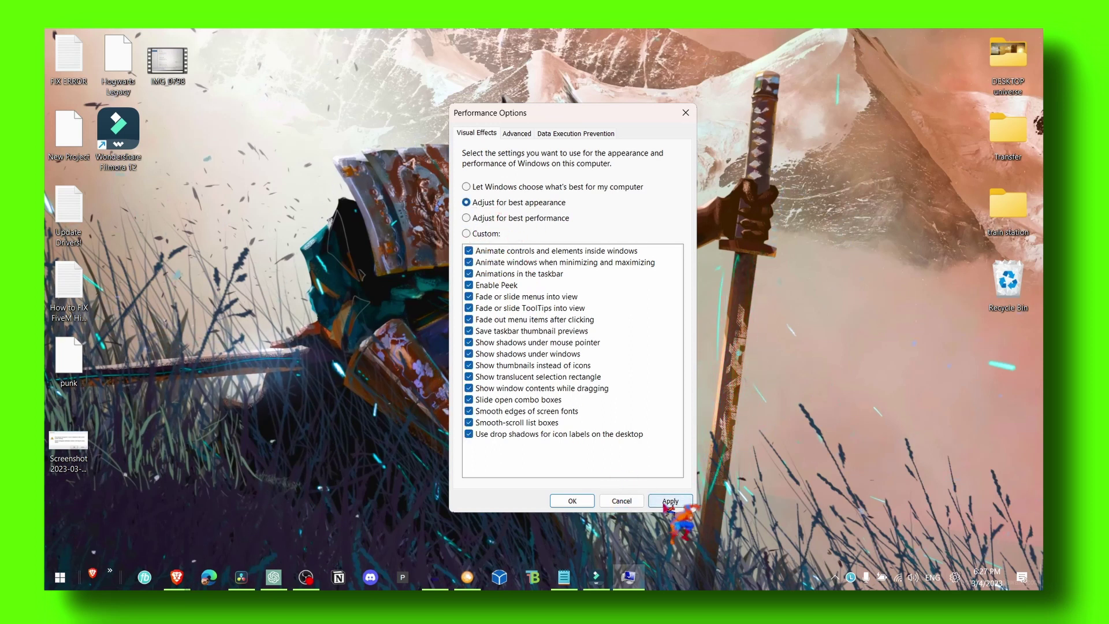
mouse_move(486, 111)
mouse_down()
mouse_move(403, 115)
mouse_move(468, 113)
mouse_up()
click(469, 220)
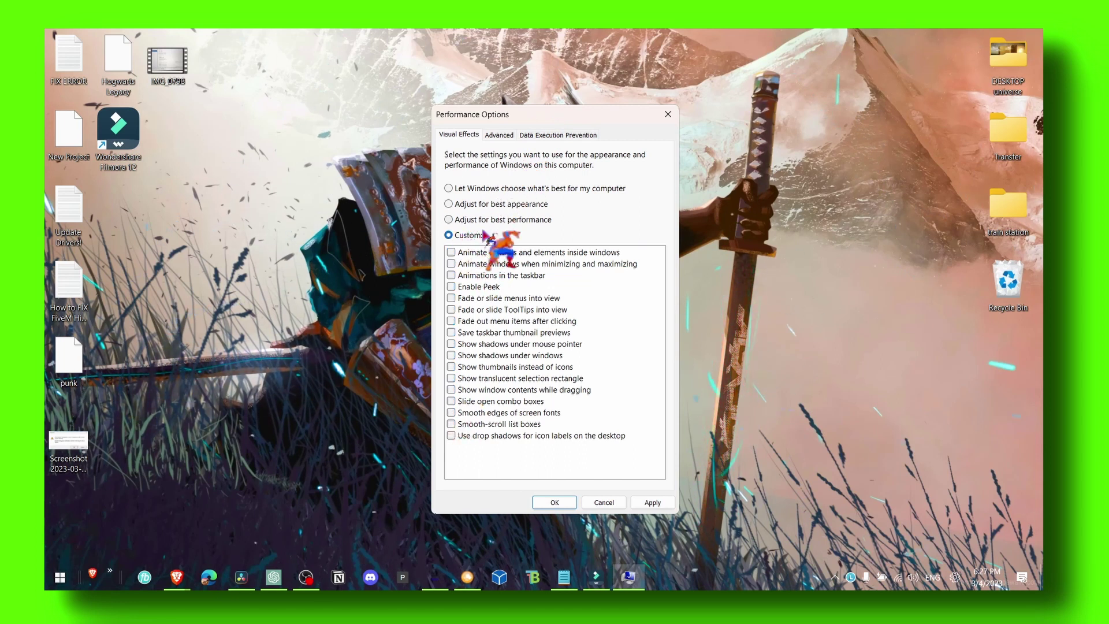
Enable Smooth edges of screen fonts and Show thumbnails instead of icons, and apply the visual effects settings
click(452, 413)
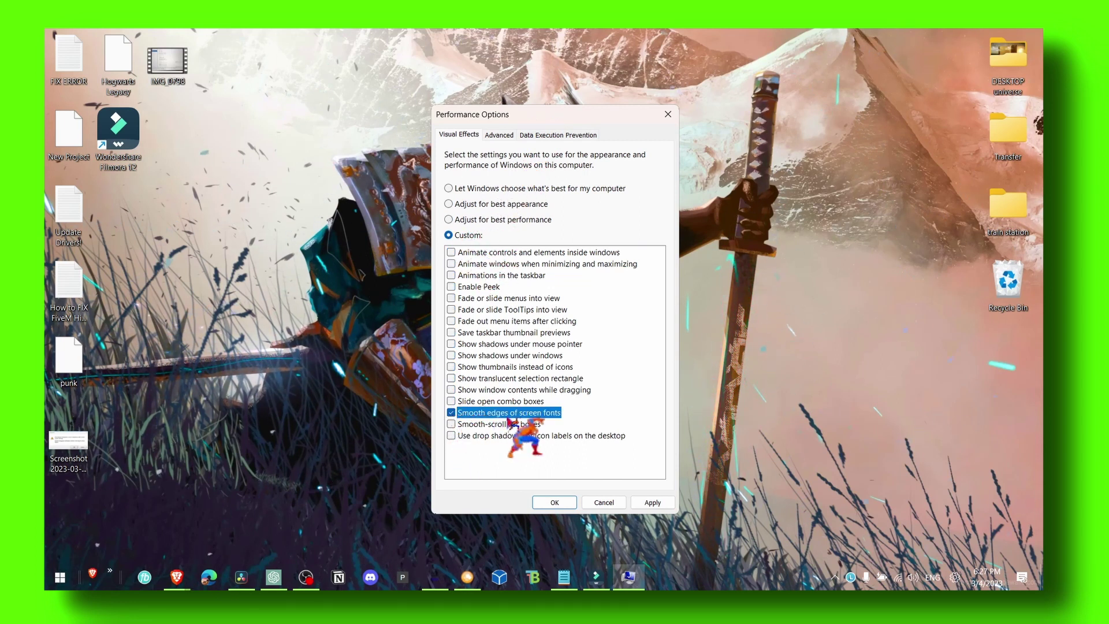
click(452, 368)
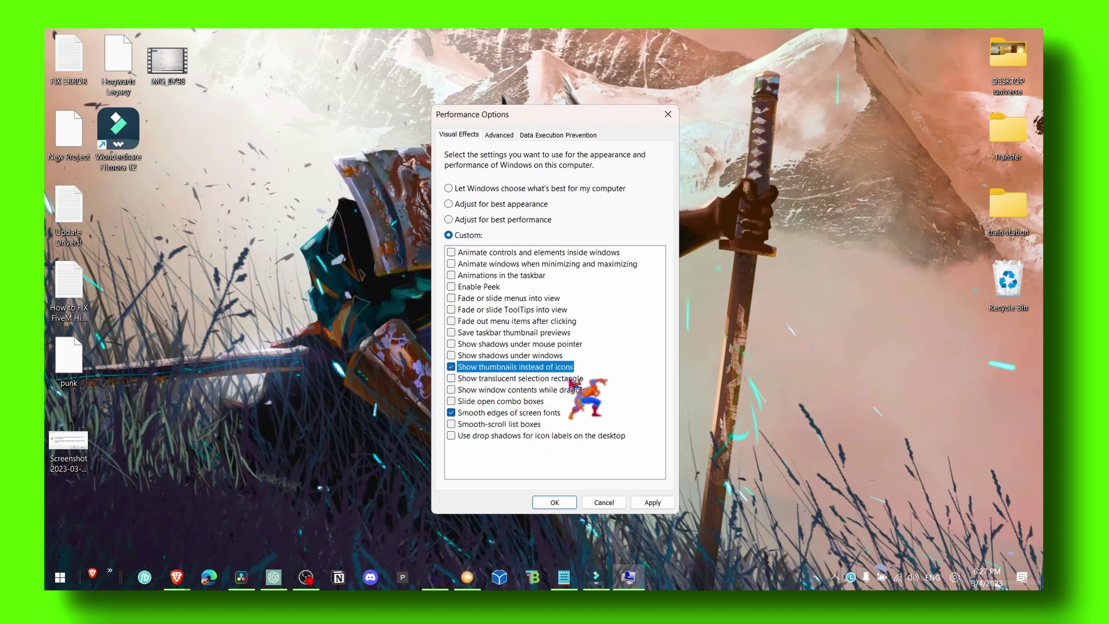
click(654, 503)
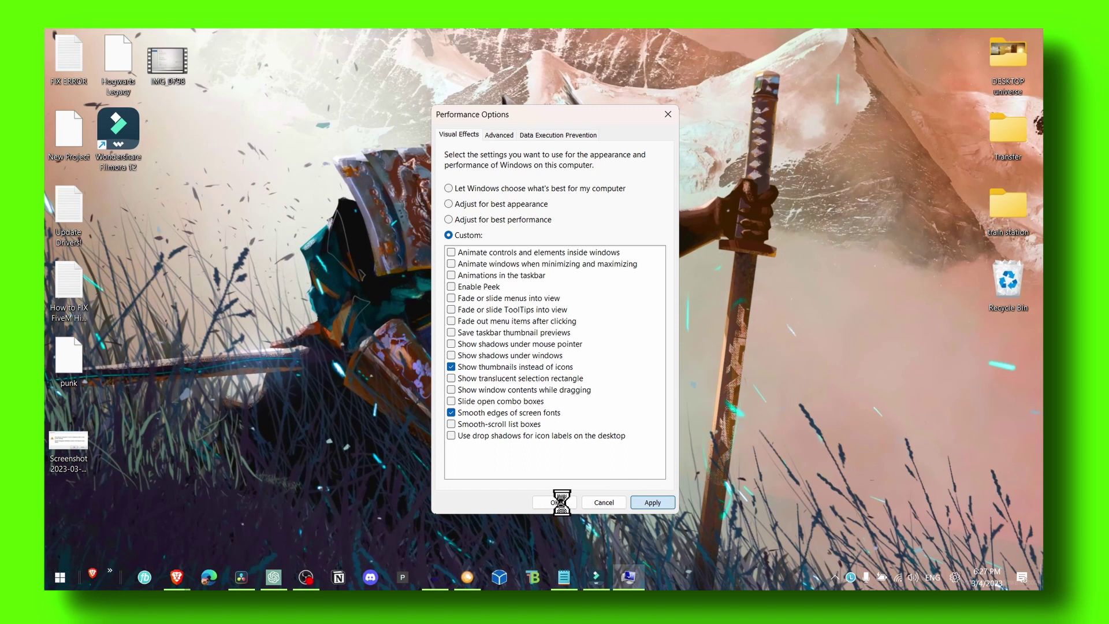